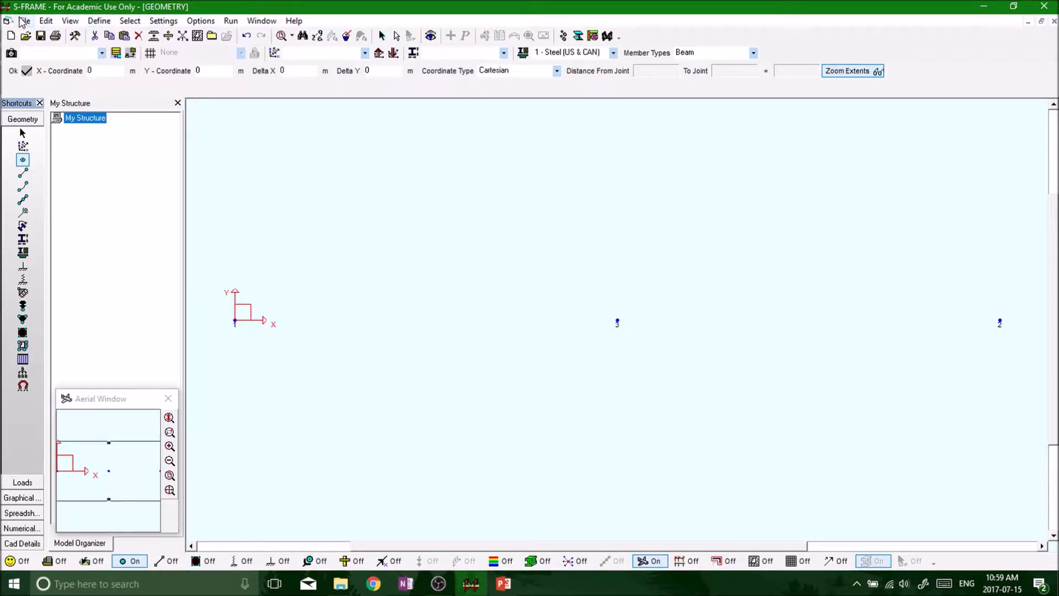
- Start Save As for the model and go up to the S-Frame Files folder
click(24, 22)
click(44, 95)
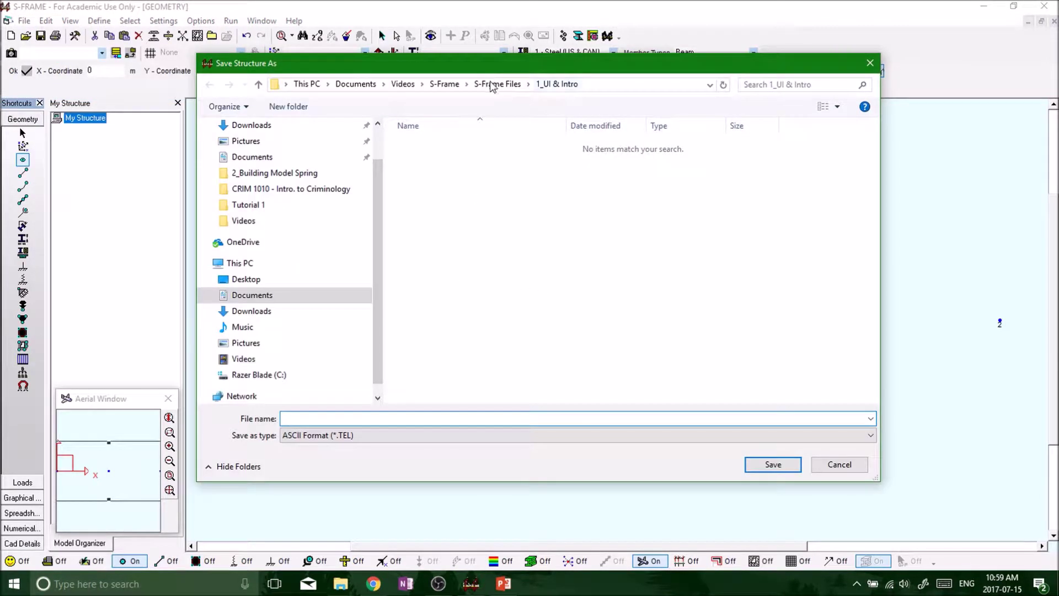
click(498, 84)
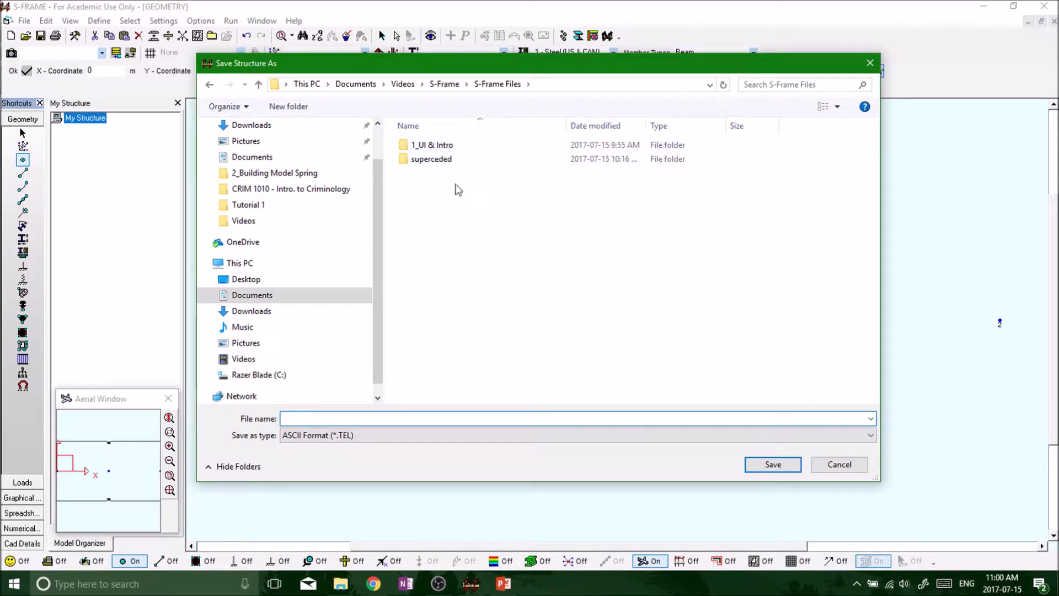
- Create a '2_Basic Modeling' folder there and save the model into it as 'Tutorial 2'
right_click(436, 201)
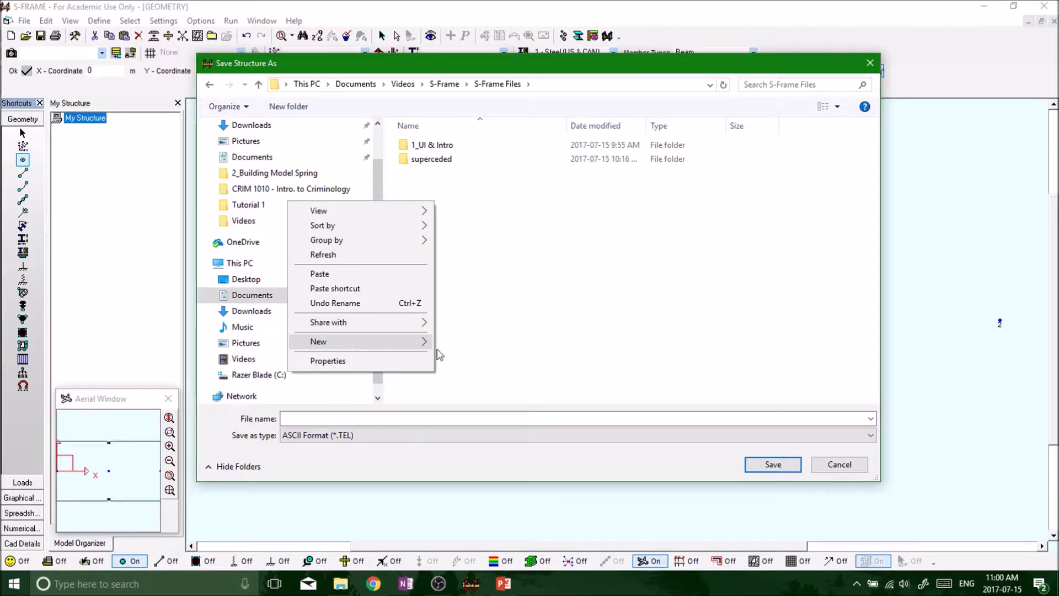
mouse_move(376, 343)
click(260, 346)
text(2)
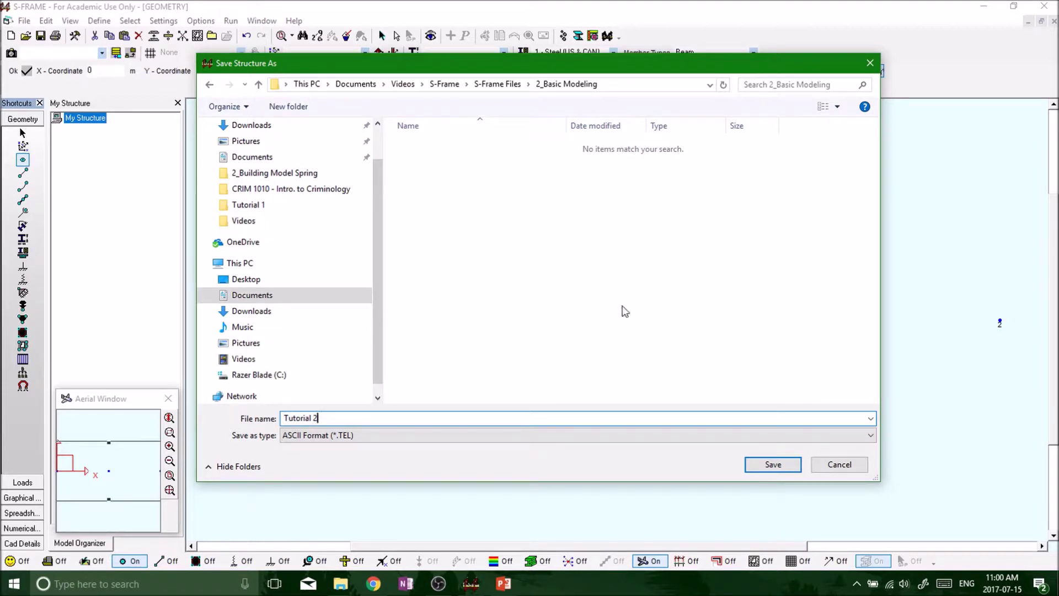
click(771, 469)
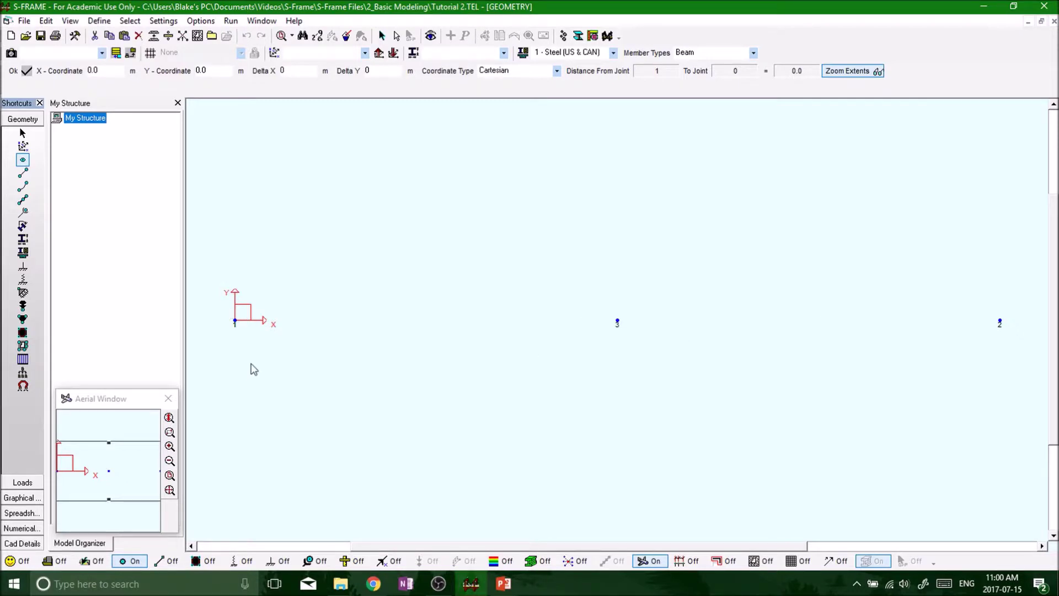
- Set the joint placement coordinates to X = 0 m and Y = 0 m
click(95, 70)
key(Tab)
click(147, 121)
- Reselect the Joint Tool and bring up the context menu on the origin joint
click(22, 161)
click(23, 174)
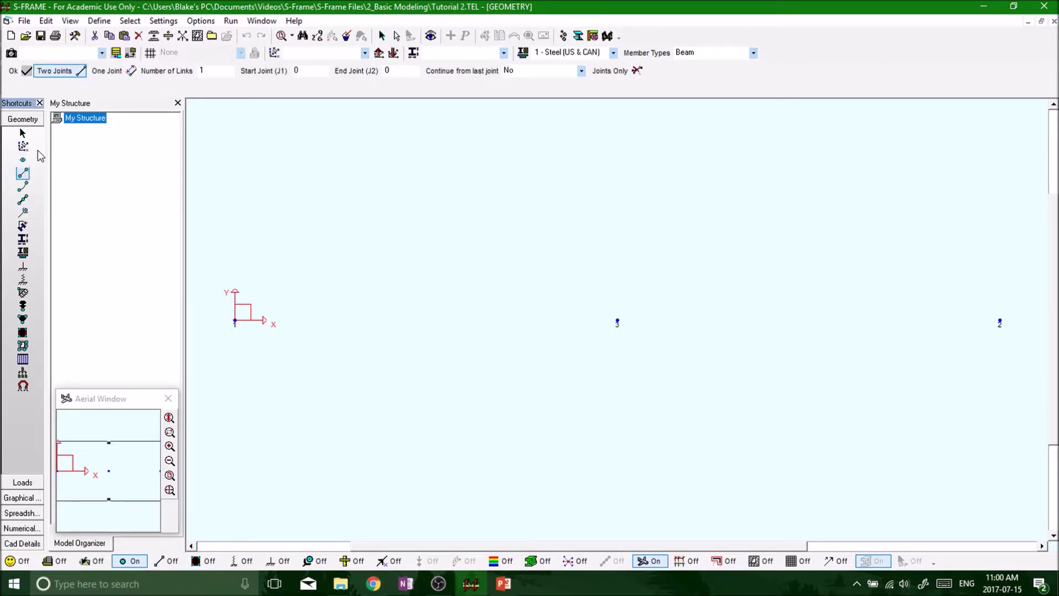
right_click(236, 327)
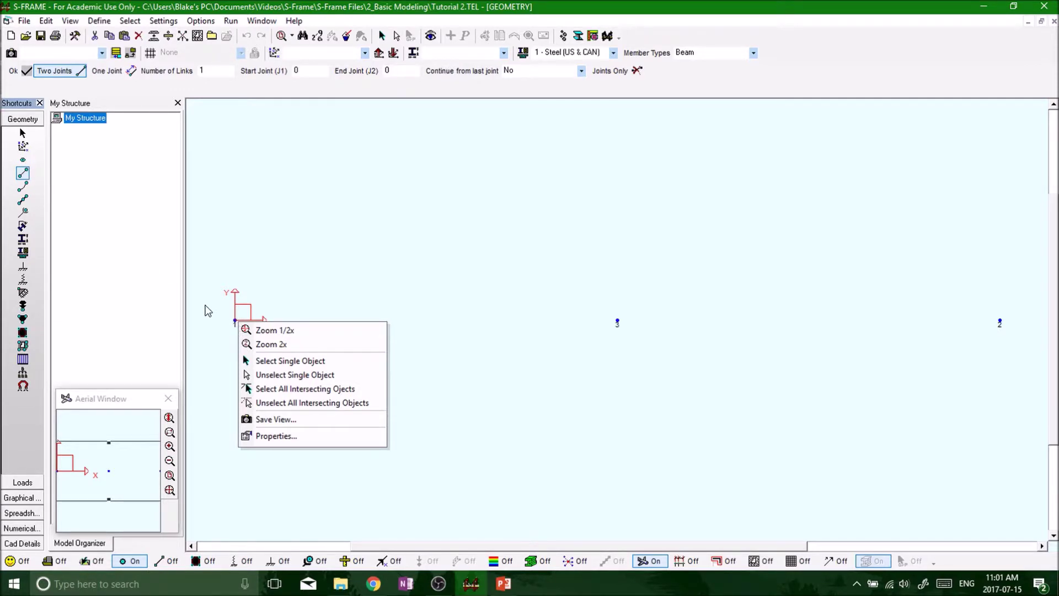
click(24, 161)
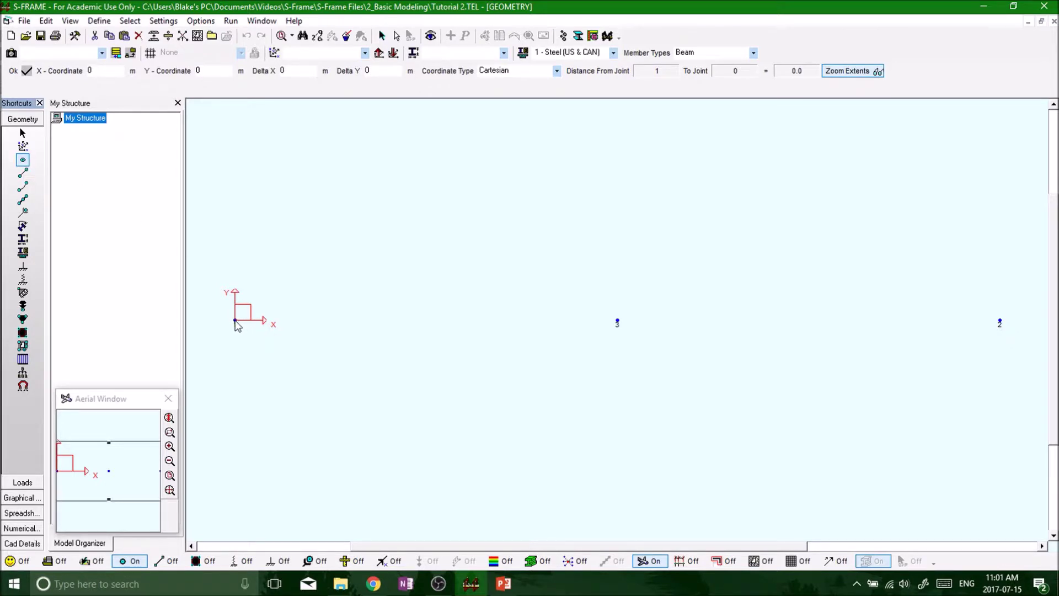
right_click(236, 321)
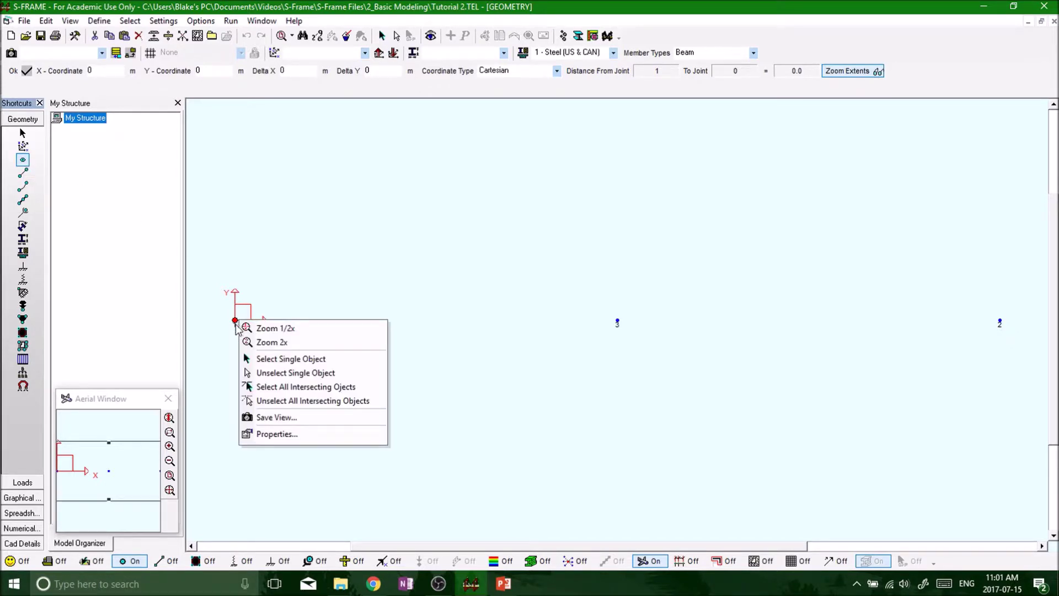
click(235, 322)
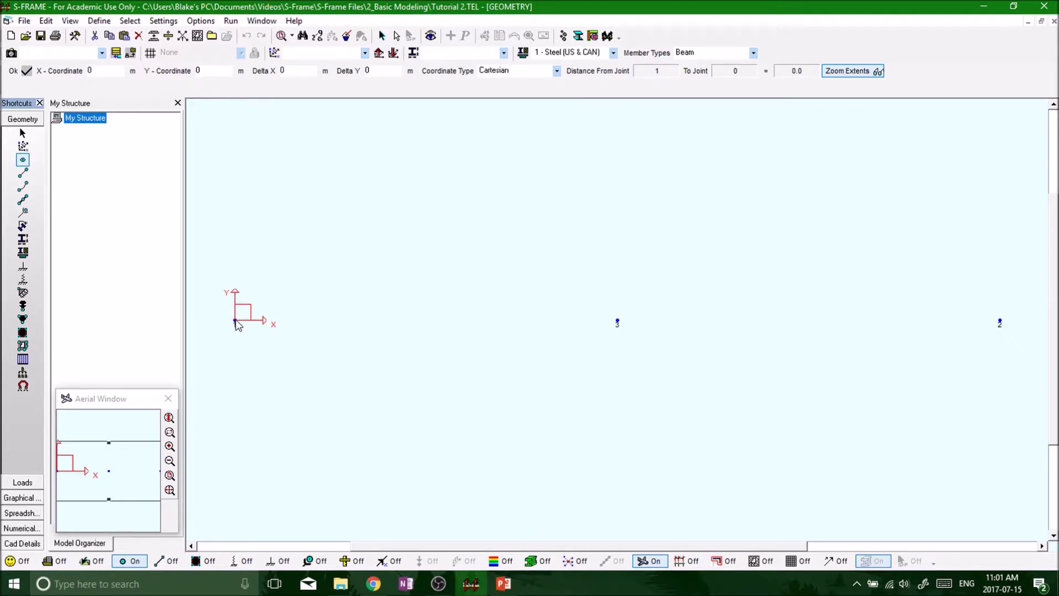
right_click(236, 322)
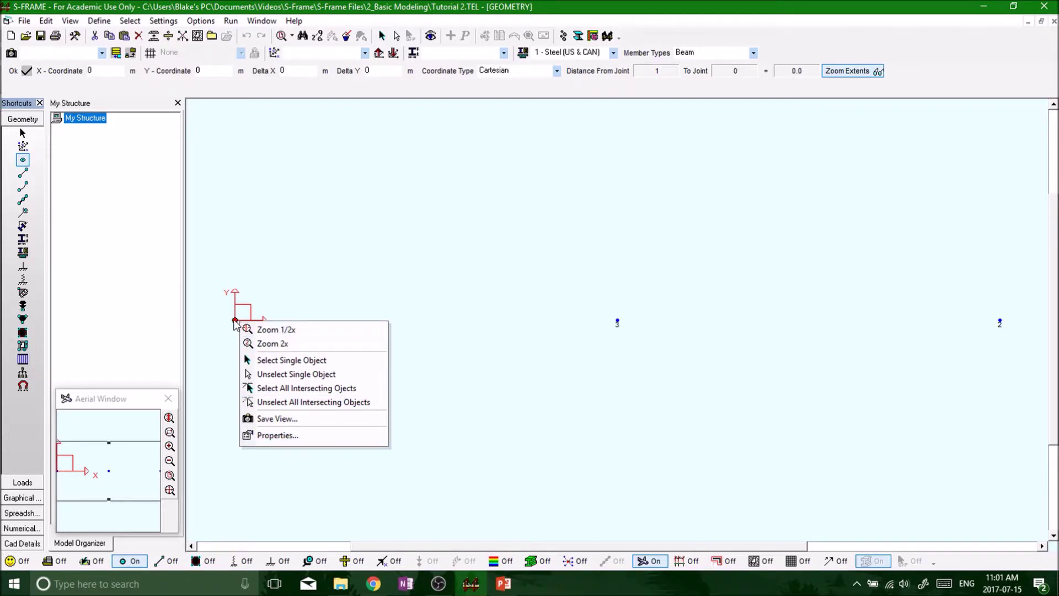
- In the Joint Properties table, change joint 3's X coordinate from 2.5 to 6.5 m
click(306, 437)
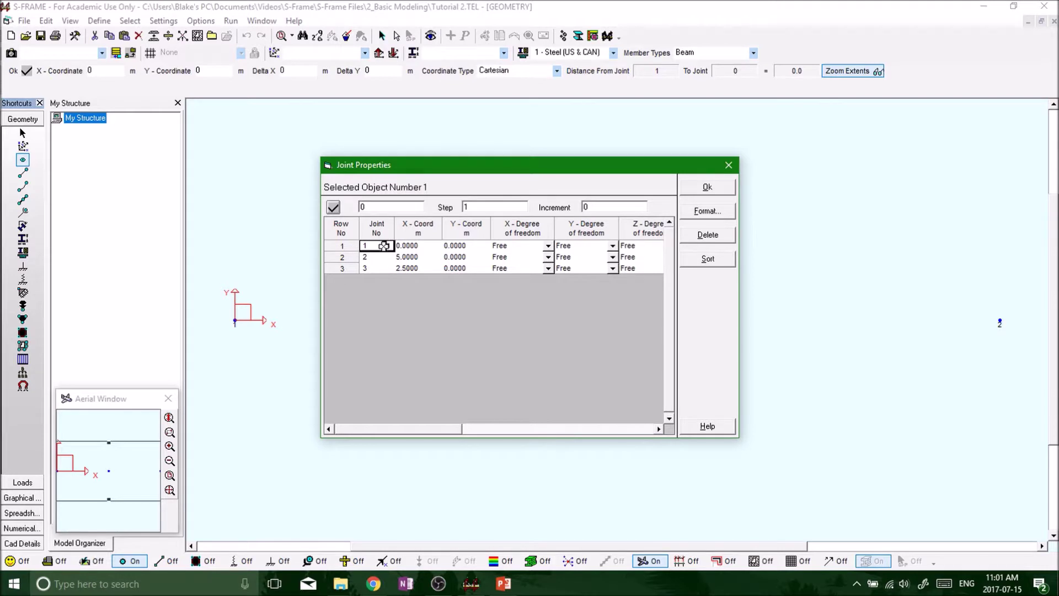
drag(476, 172, 530, 351)
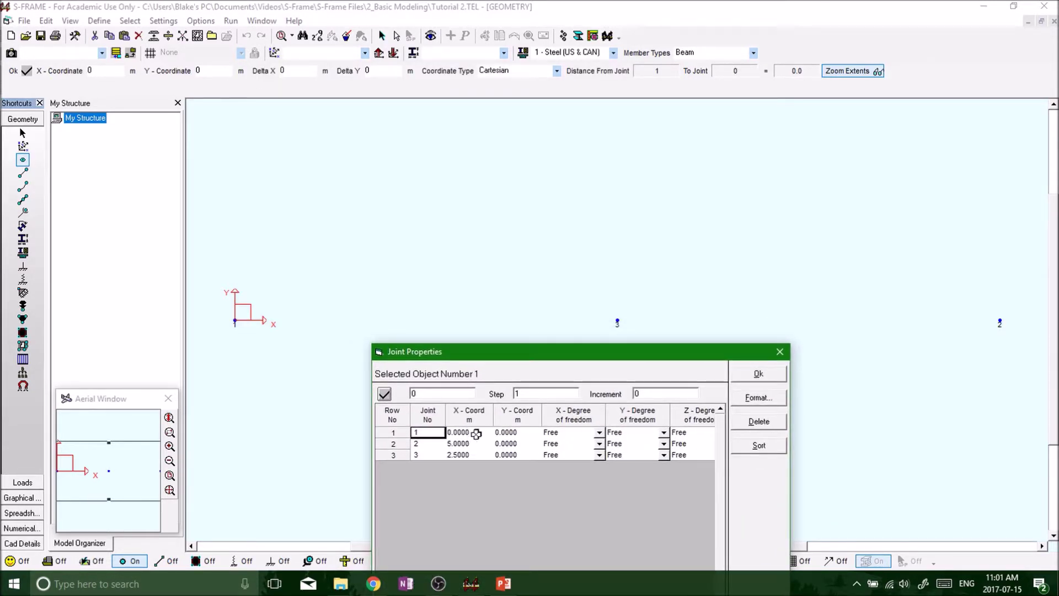
click(473, 432)
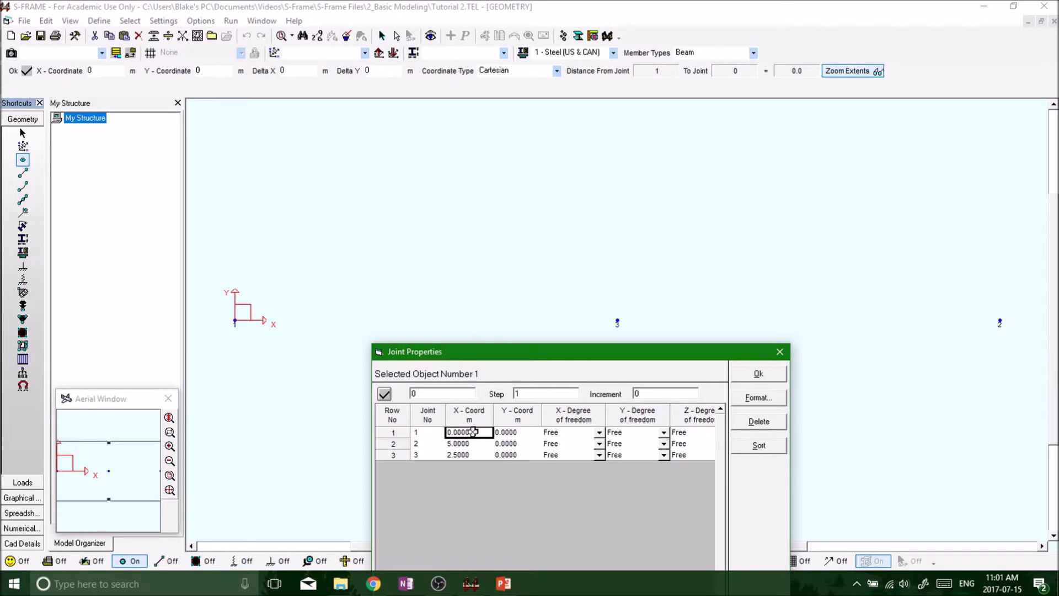
click(508, 432)
click(467, 443)
click(458, 455)
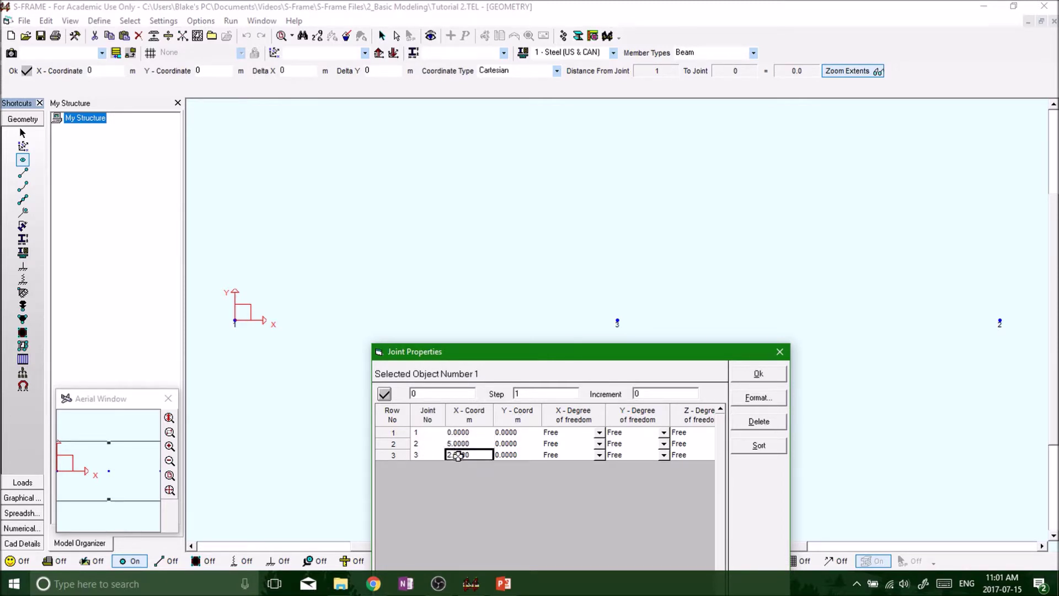
drag(484, 352, 447, 144)
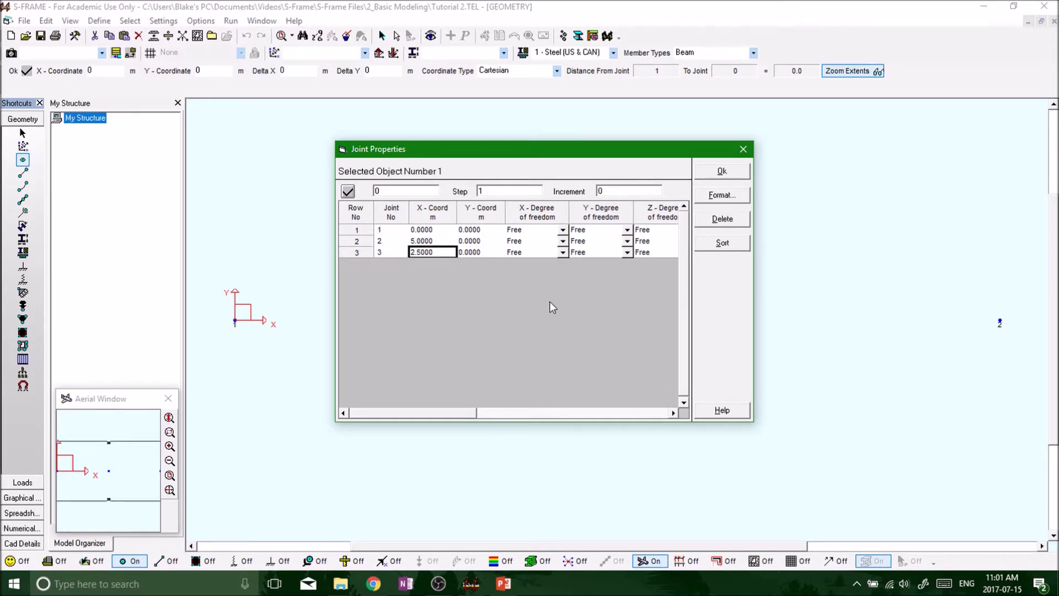
text(6.5)
key(Return)
key(Return)
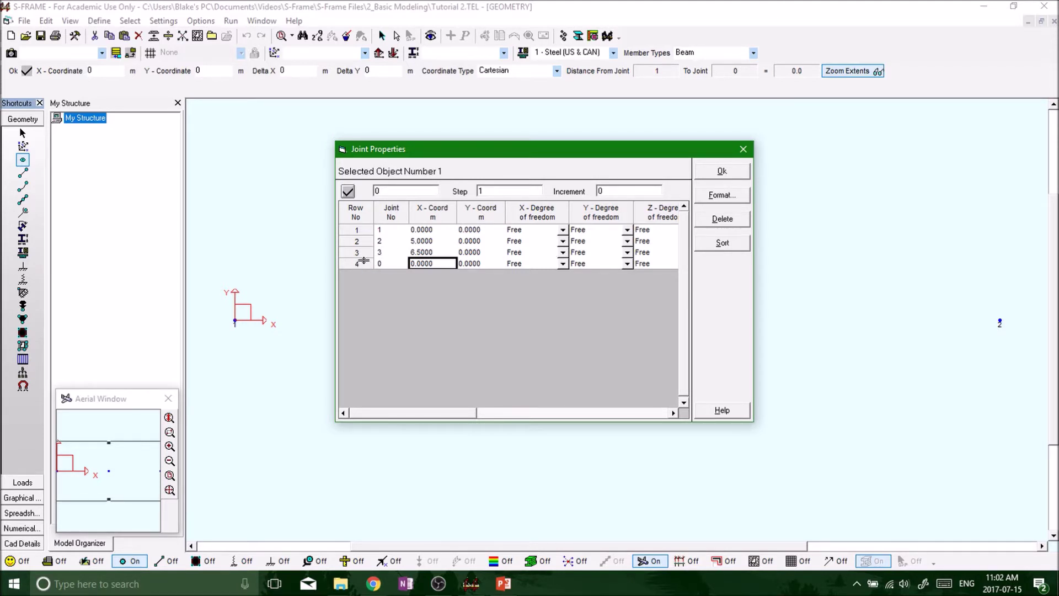
- Delete the extra empty row 4 and apply the joint changes with Ok
right_click(360, 264)
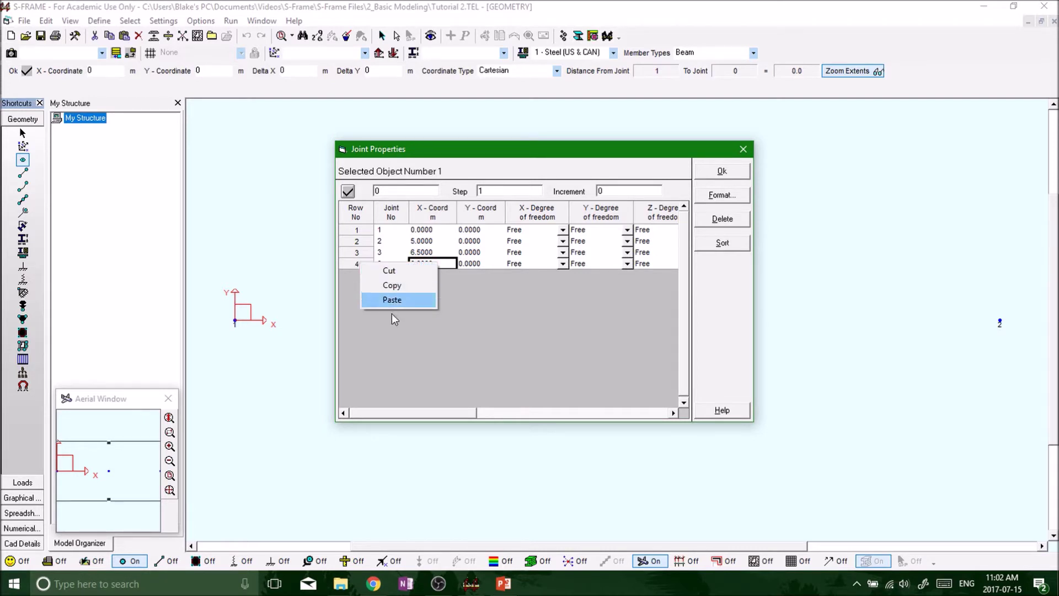
click(393, 303)
click(356, 263)
click(721, 219)
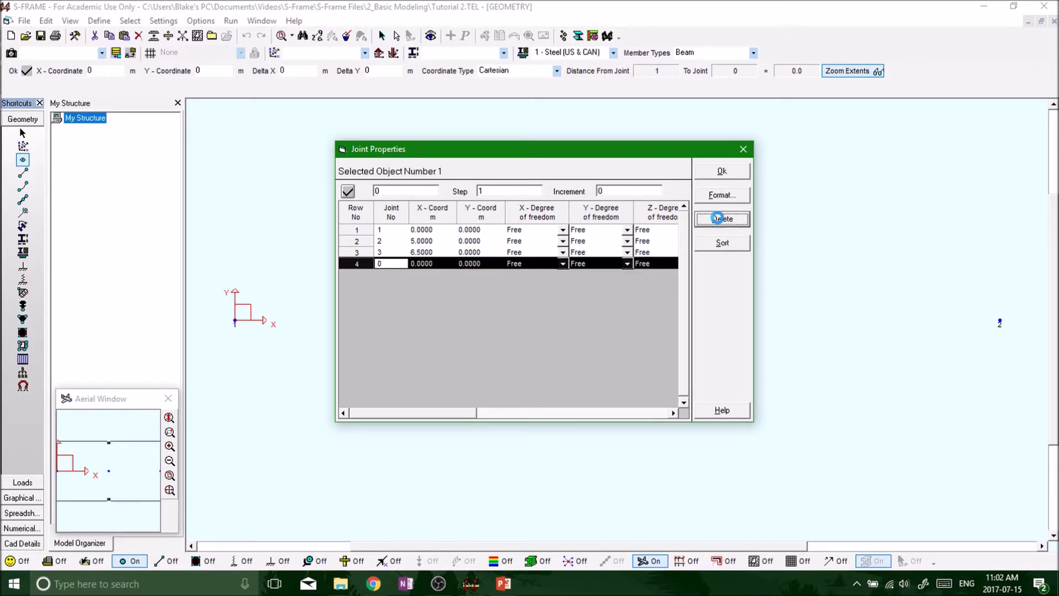
click(723, 172)
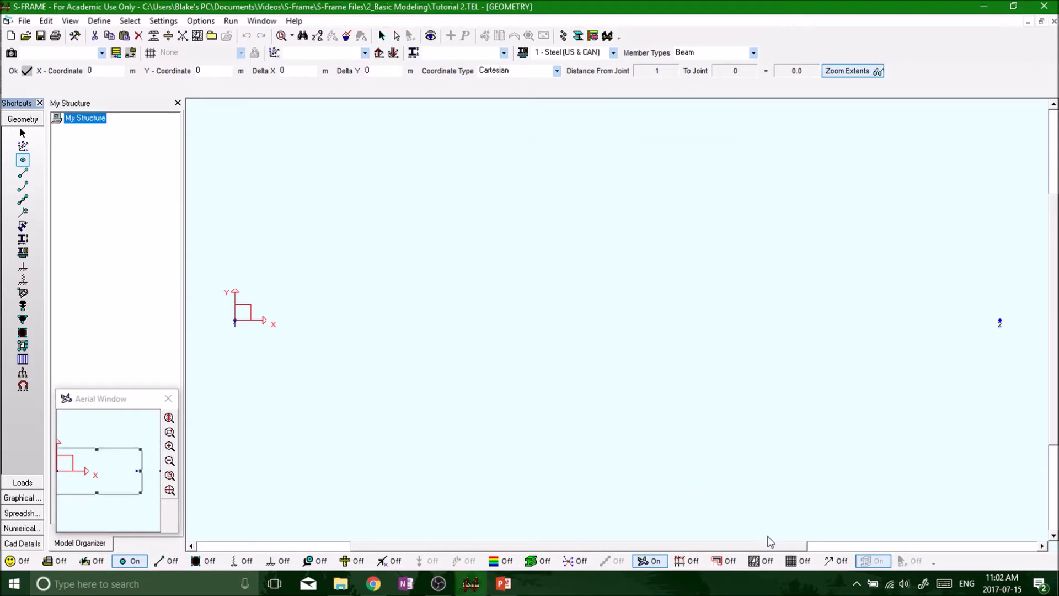
- Zoom out and pan so joints 1, 2 and 3 are visible, then right-click joint 1 with the Joint Tool
scroll(778, 511, down, 1)
scroll(778, 510, down, 1)
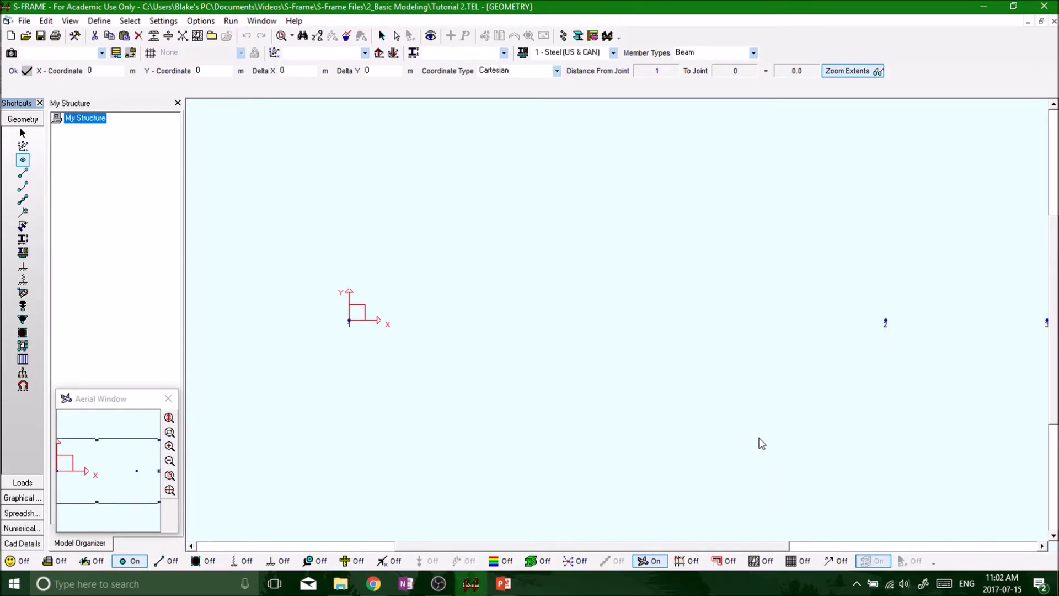
middle_drag(761, 443, 657, 409)
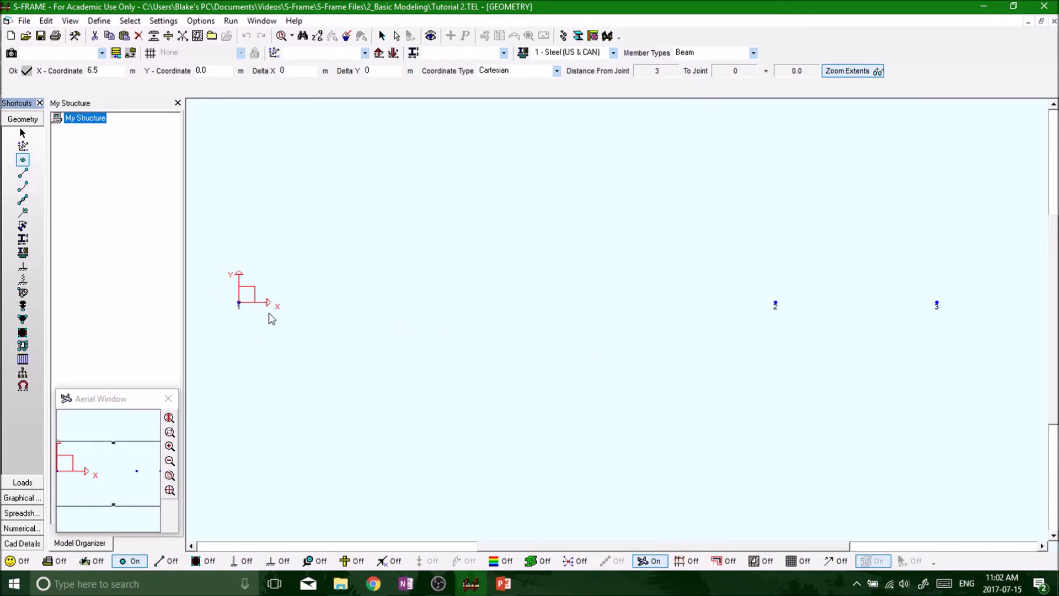
right_click(239, 303)
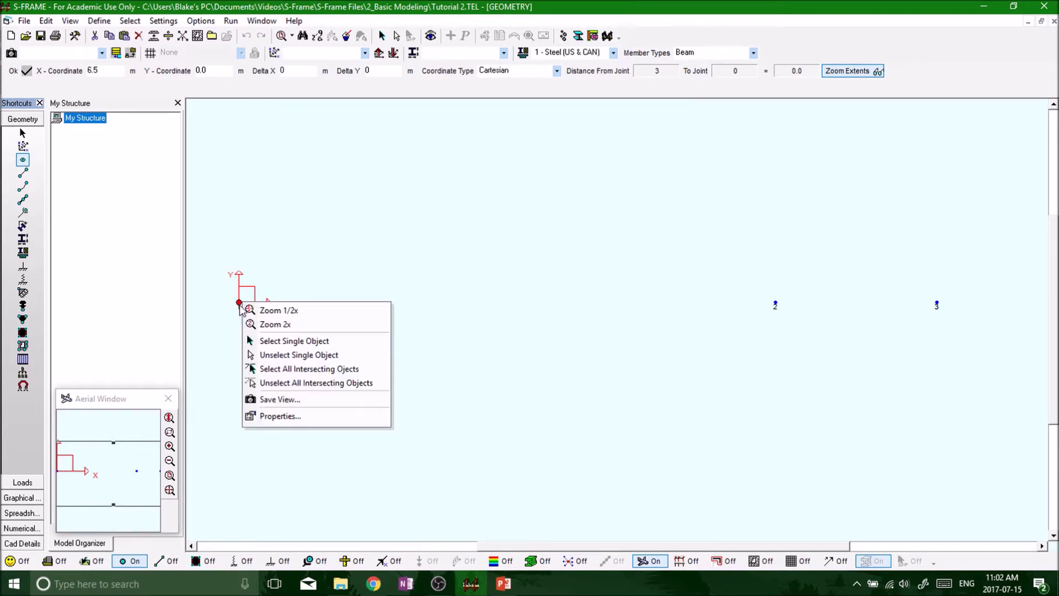
click(24, 161)
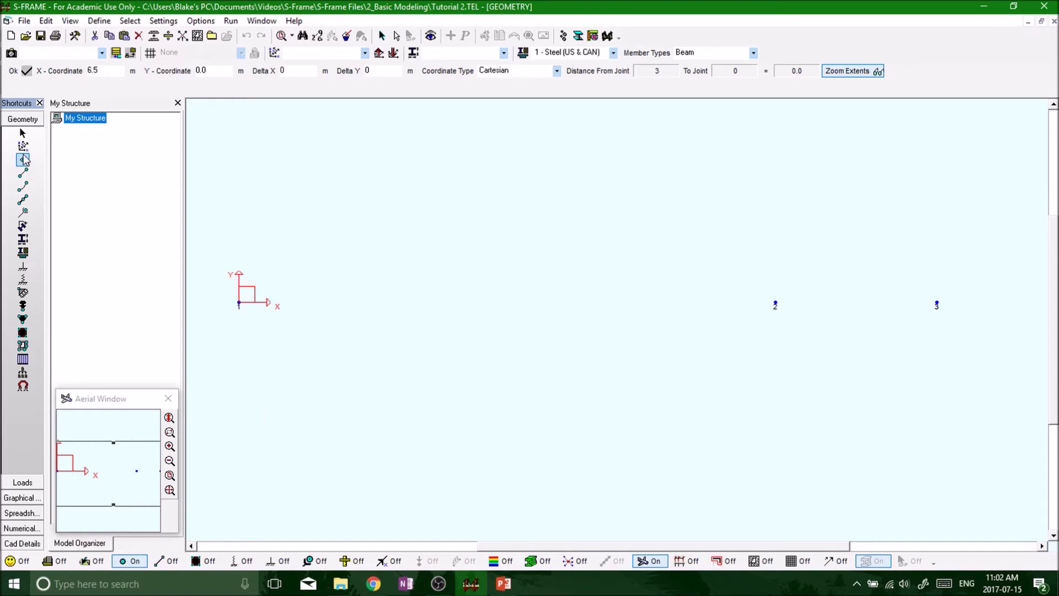
click(23, 161)
right_click(239, 305)
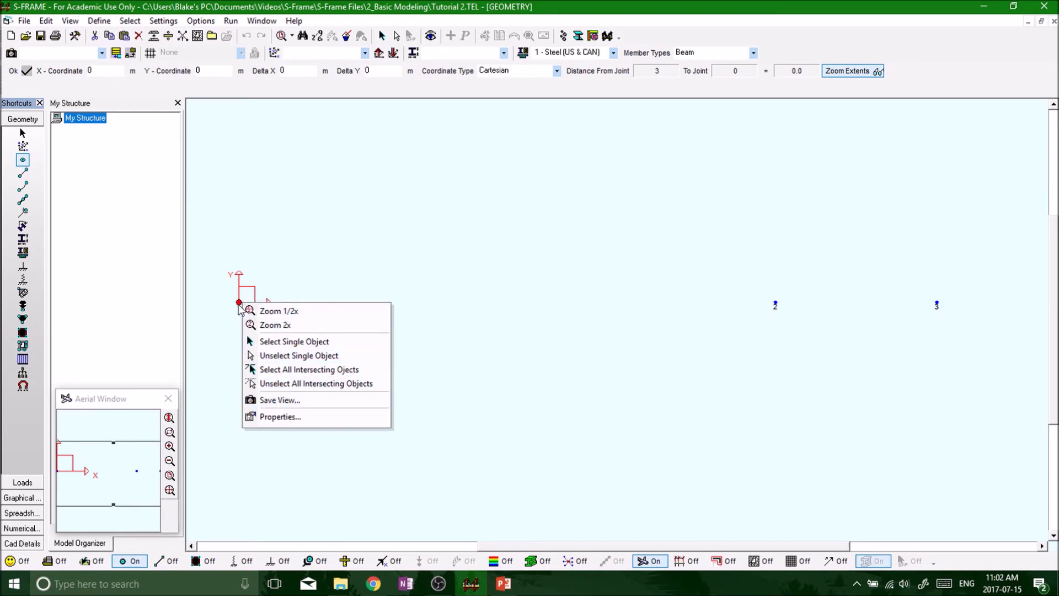
- Open joint 1's Properties and scroll the table to review all three joints' Free degrees of freedom
click(275, 418)
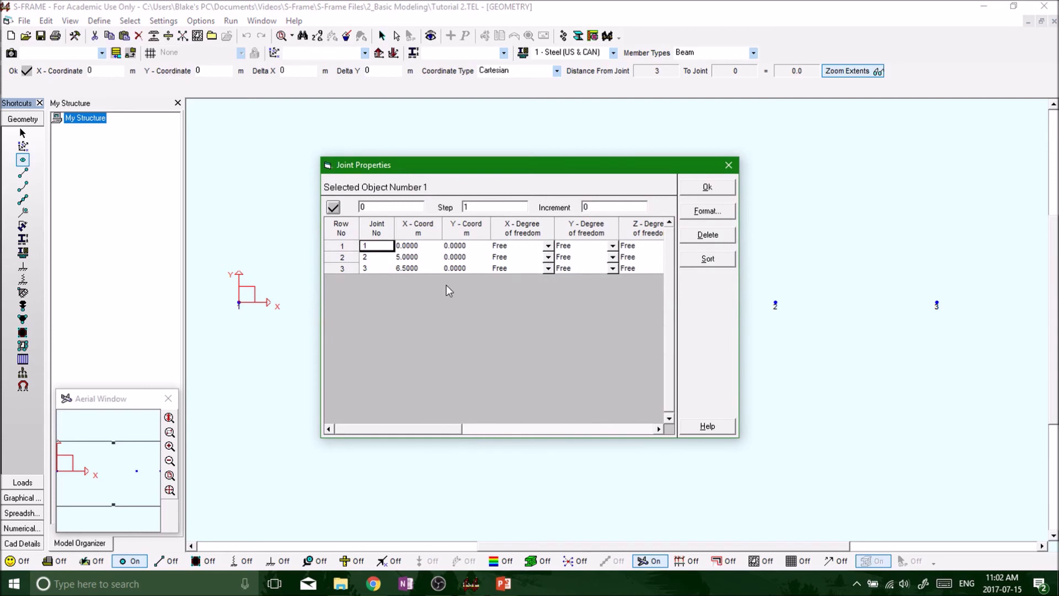
drag(441, 435, 484, 434)
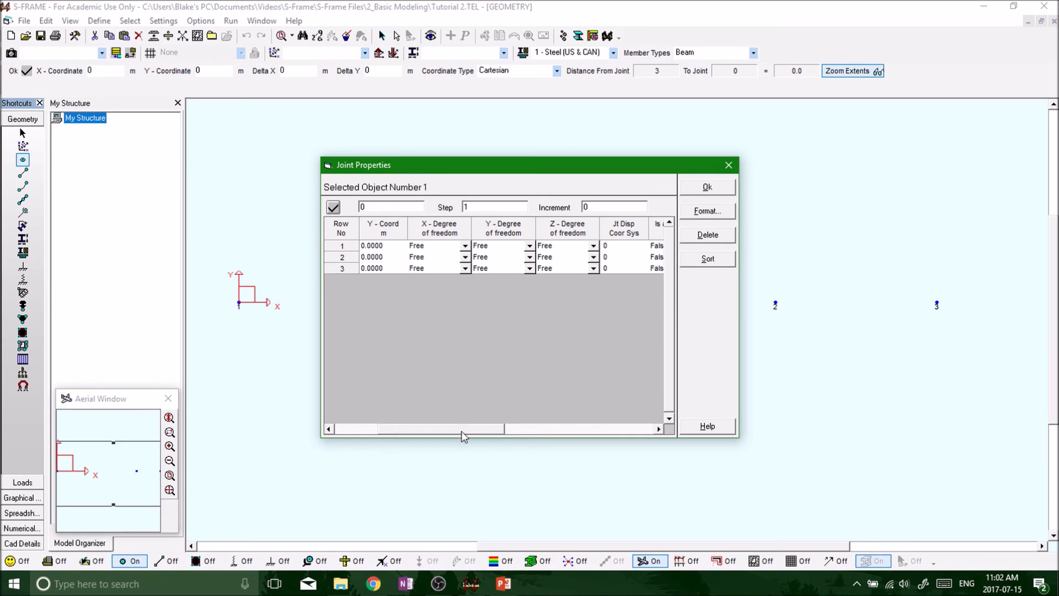
drag(490, 429, 591, 439)
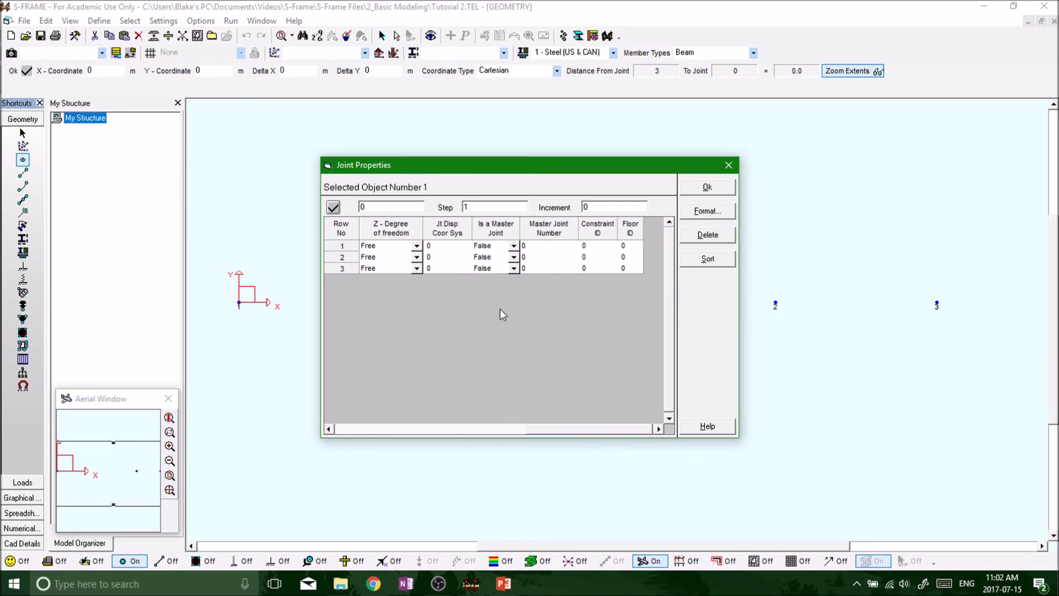
drag(579, 433, 391, 433)
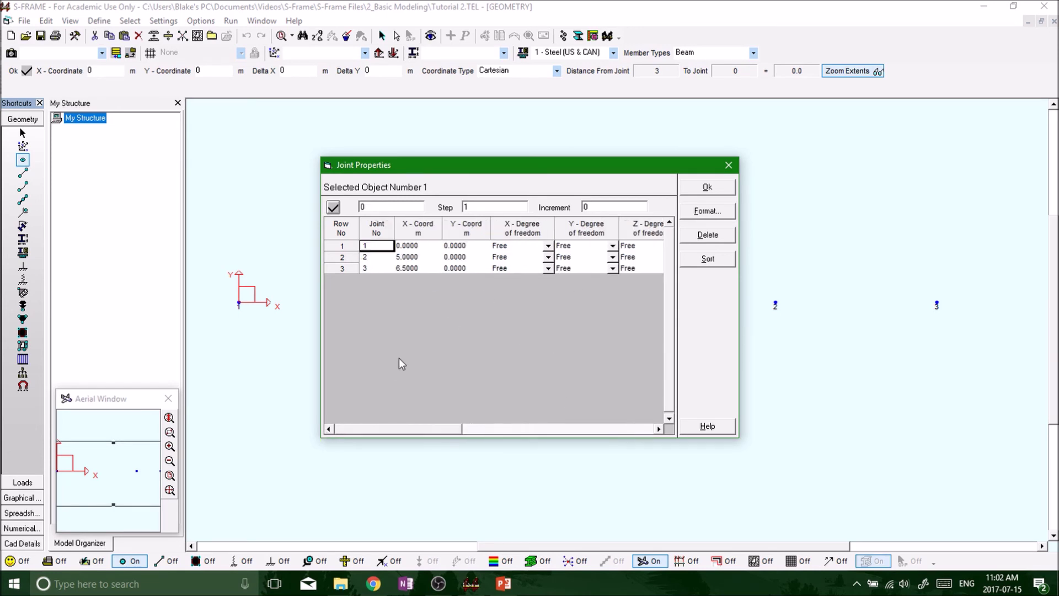